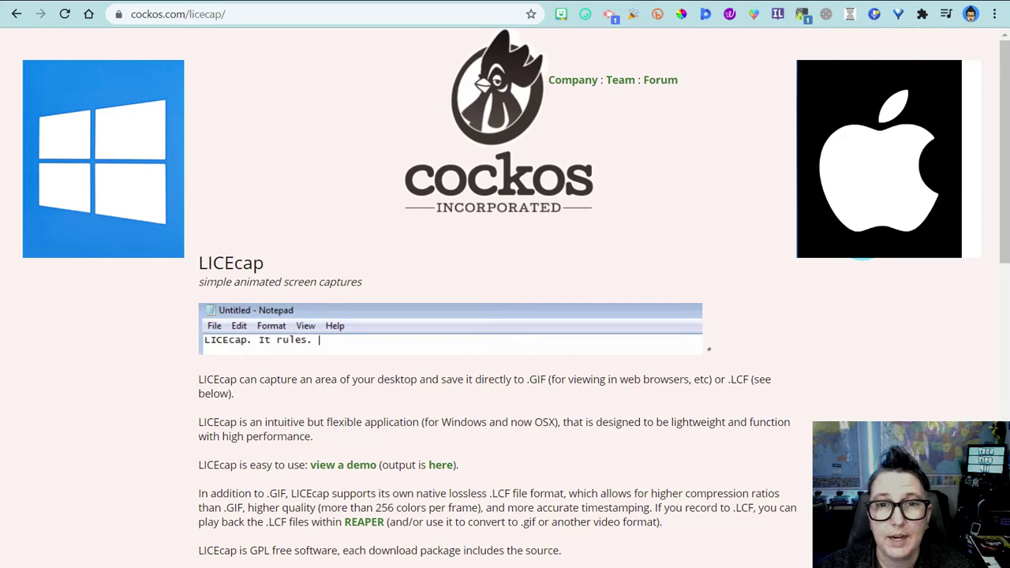
Download the LICEcap v1.28 for Windows installer and run licecap128-install (1).exe
scroll(586, 354, "down", 2)
scroll(837, 292, "down", 10)
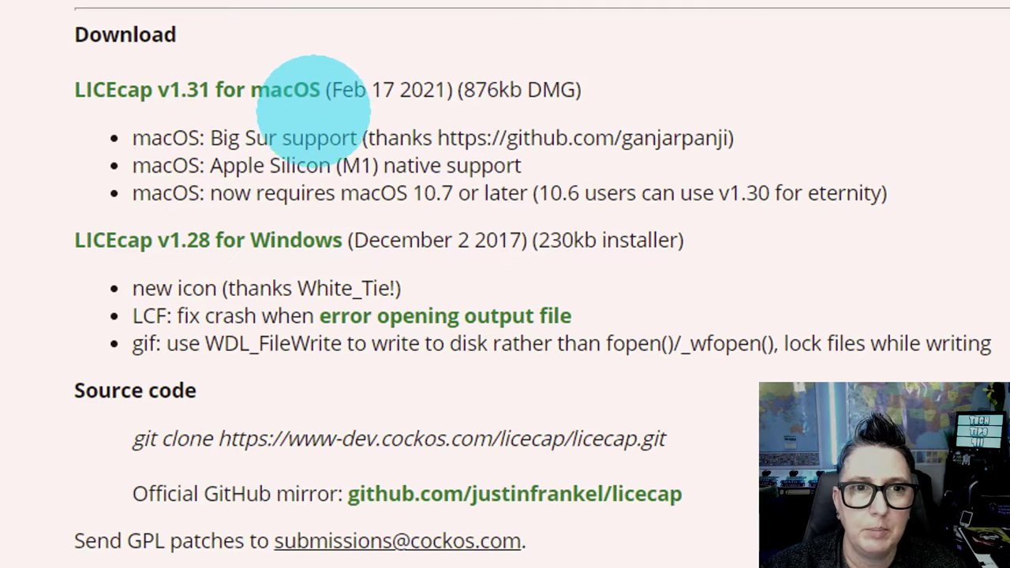
left_click(289, 239)
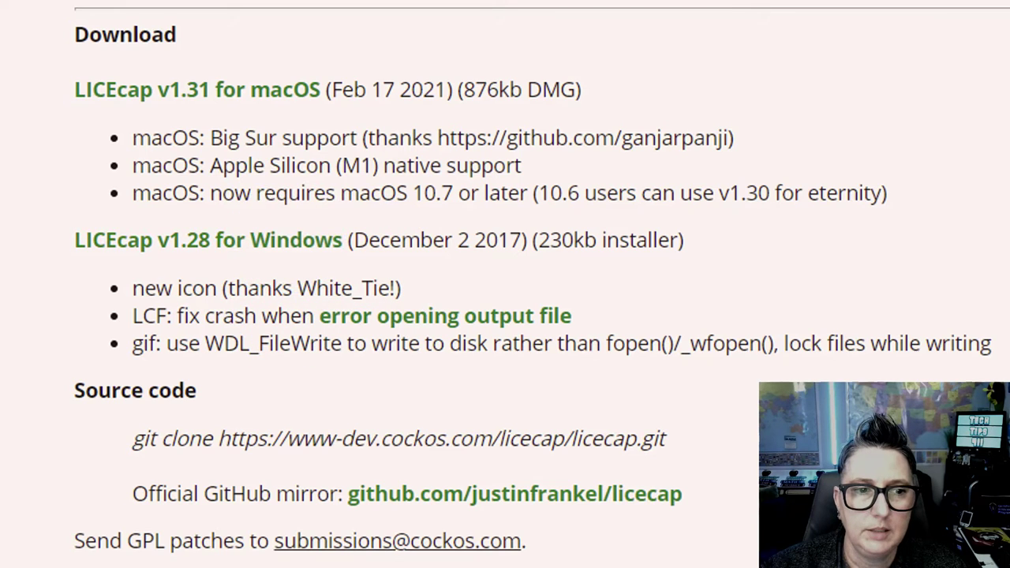
left_click(0, 567)
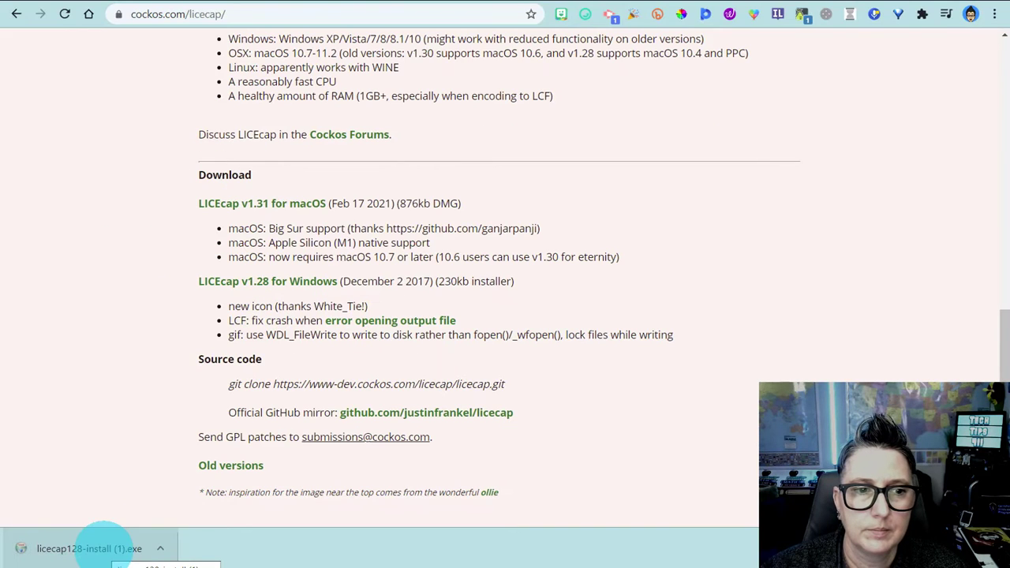
Accept the licence and install LICEcap with all components, including desktop icon and Start Menu shortcuts
left_click(905, 344)
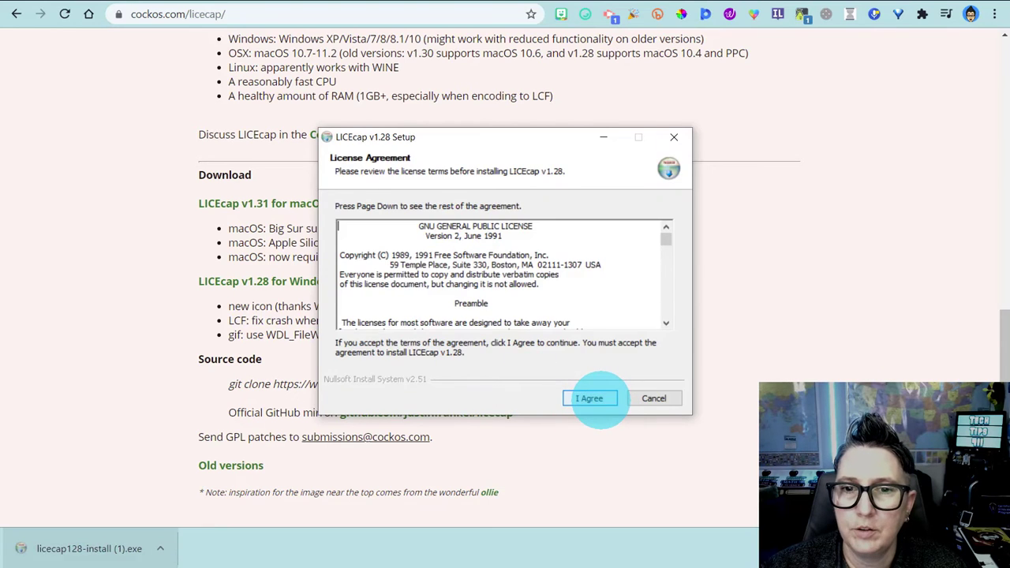
left_click(594, 399)
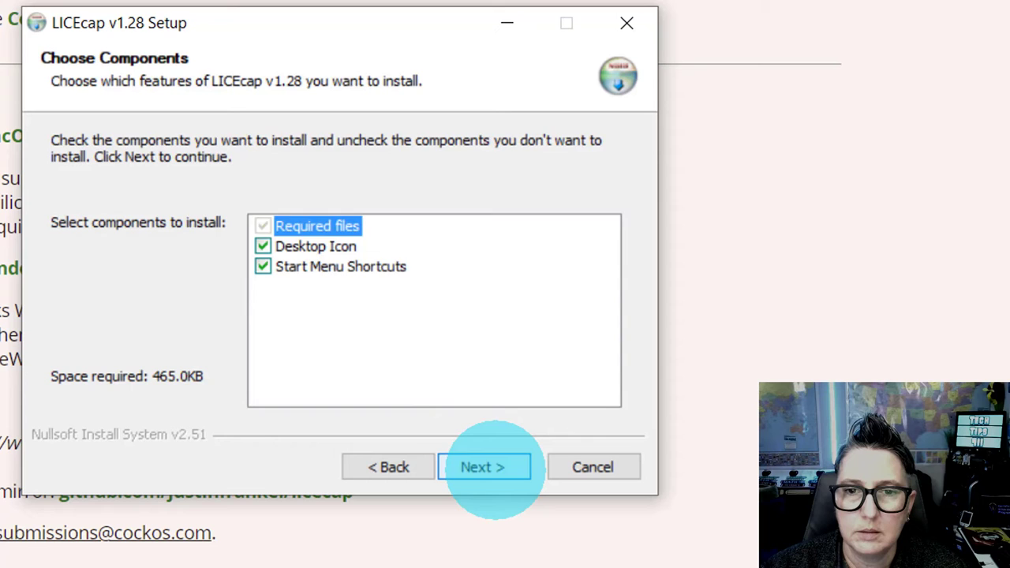
left_click(483, 468)
left_click(484, 466)
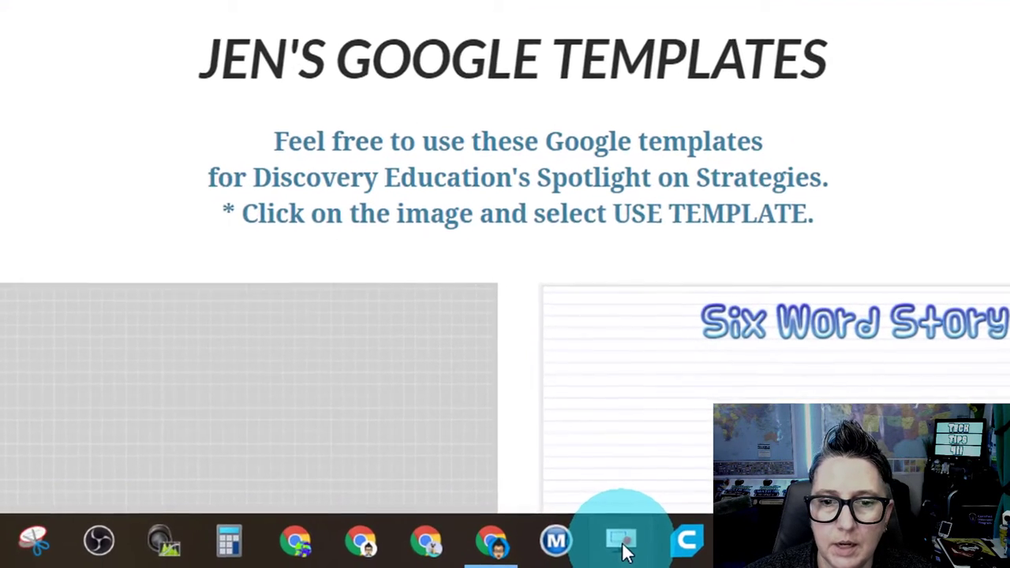
Restore LICEcap and fit its capture frame to 1281 x 718 over the Spotlight on Strategies page
left_click(623, 550)
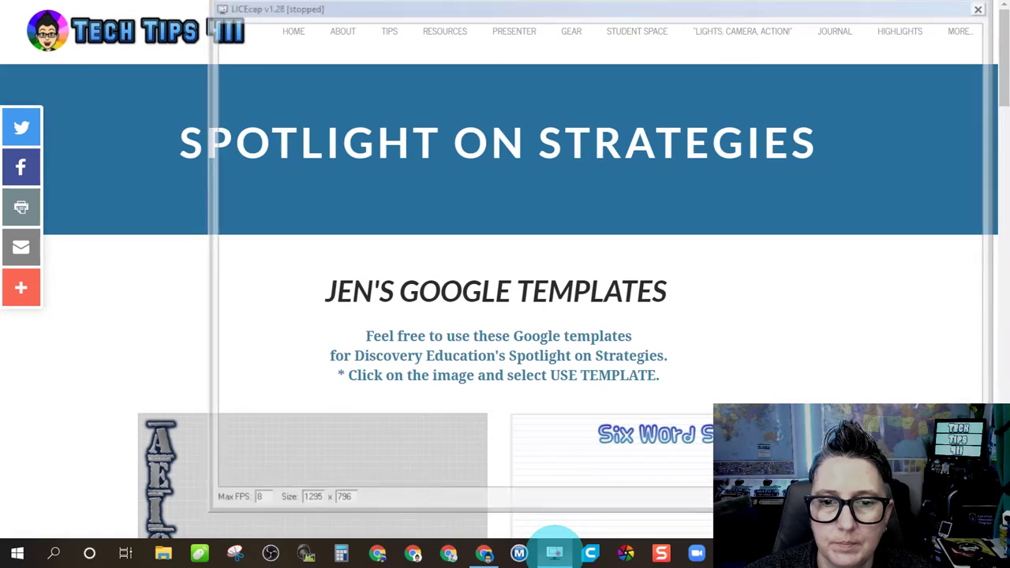
left_click_drag(836, 19, 757, 27)
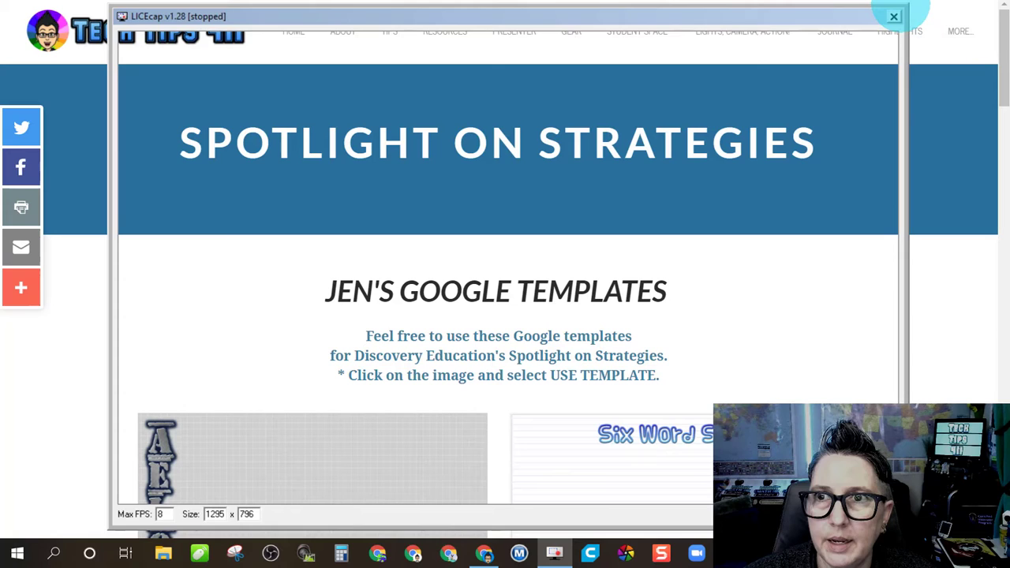
left_click_drag(905, 9, 825, 156)
left_click_drag(727, 180, 675, 81)
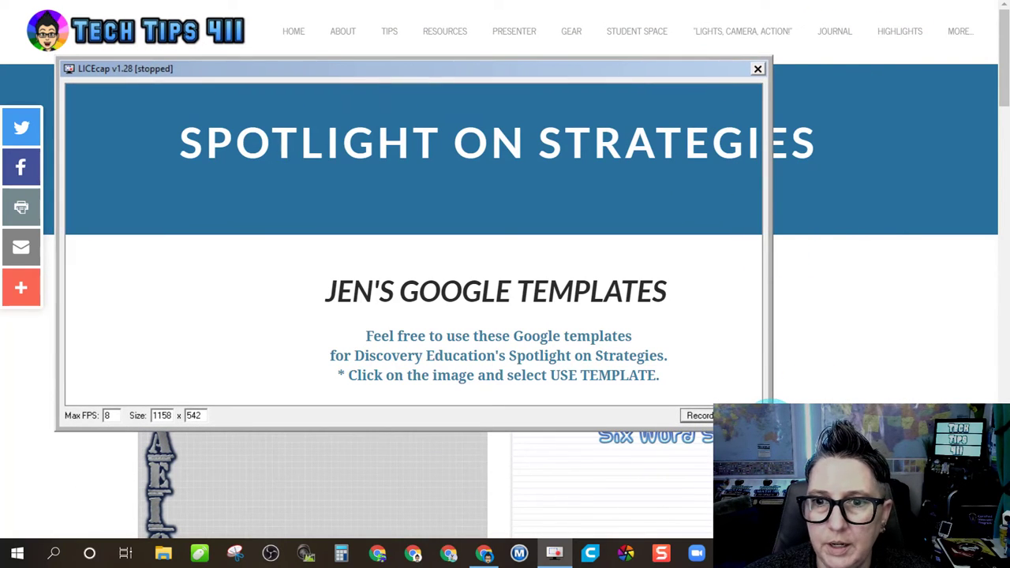
left_click_drag(771, 430, 899, 536)
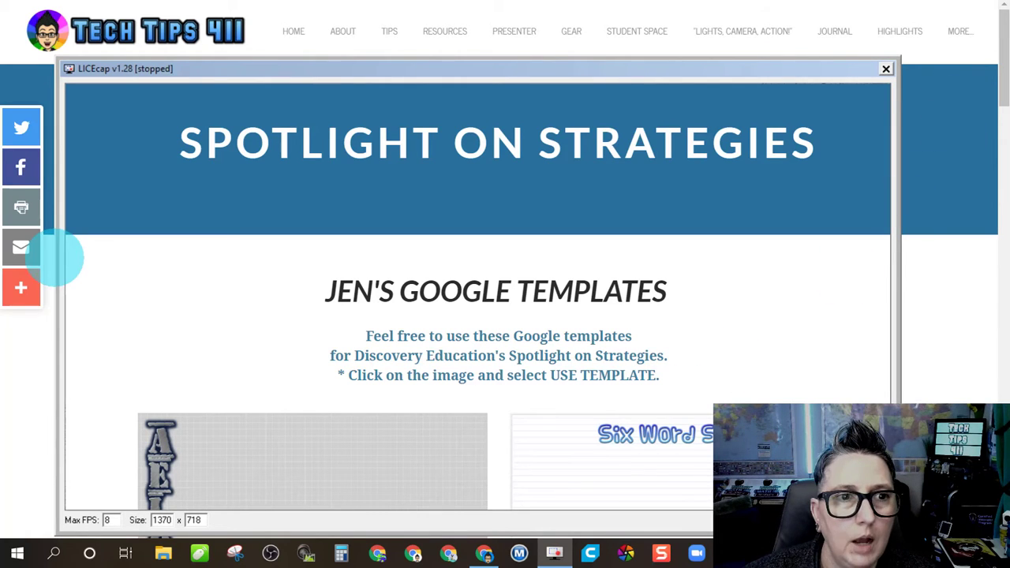
left_click_drag(61, 256, 112, 252)
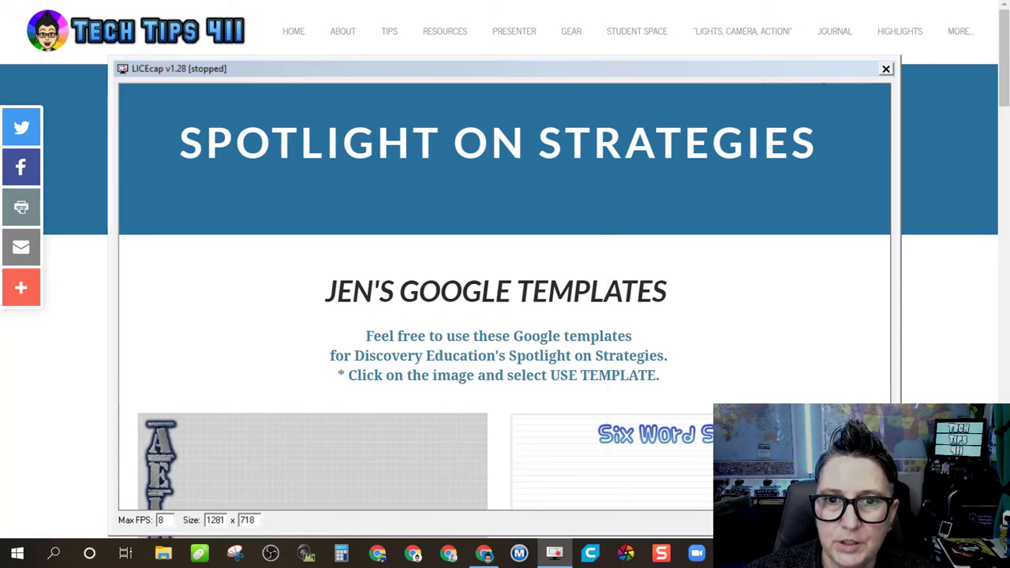
Start recording to 'demo licecap' as a GIF file on the Desktop
left_click(829, 520)
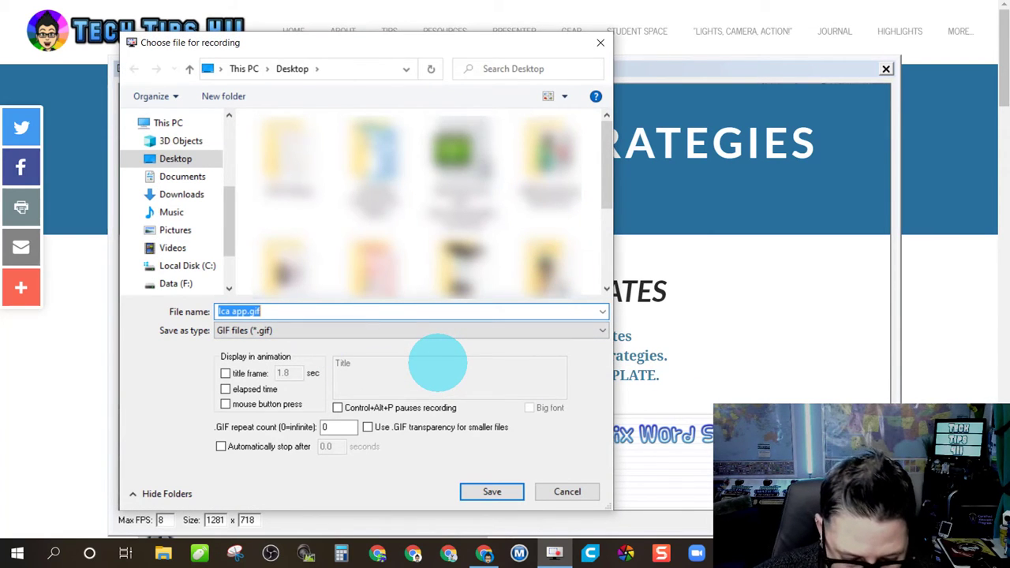
type("demo licecap")
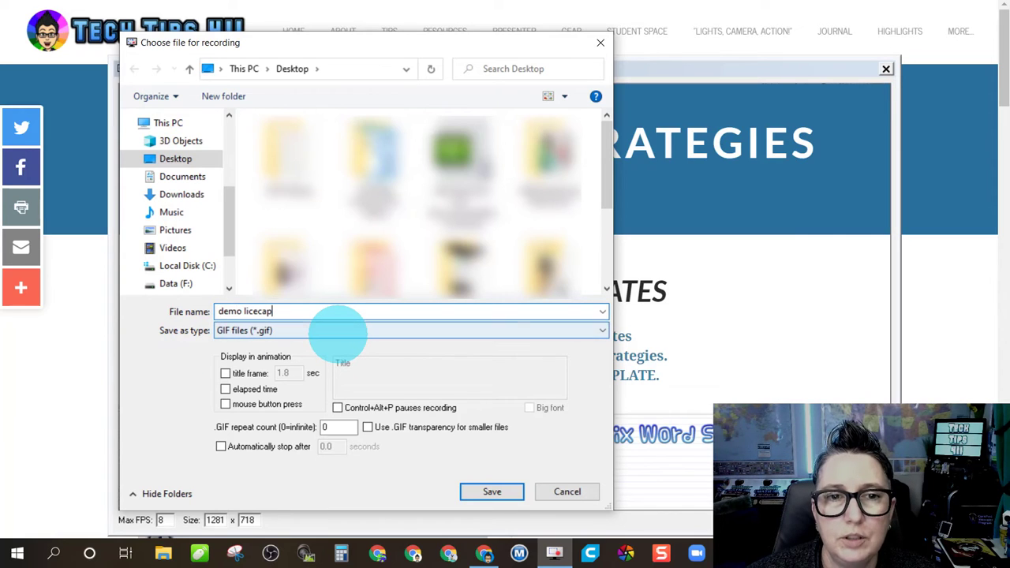
left_click(338, 331)
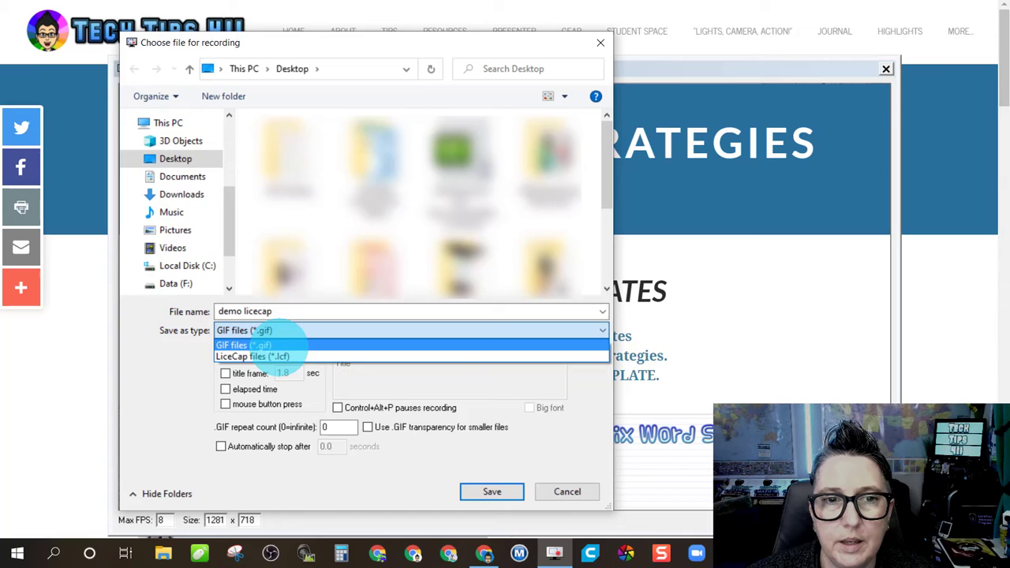
left_click(254, 345)
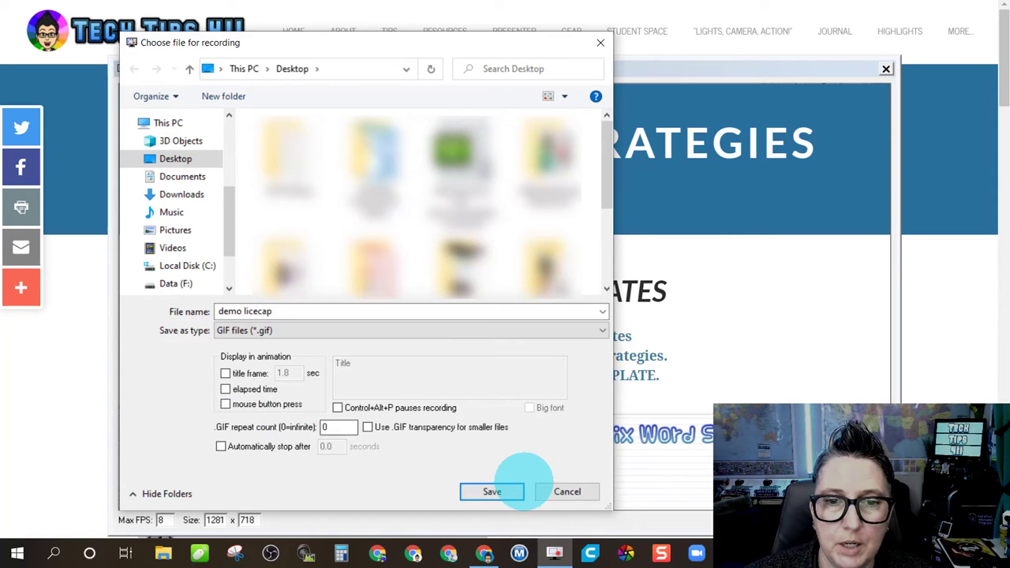
left_click(509, 488)
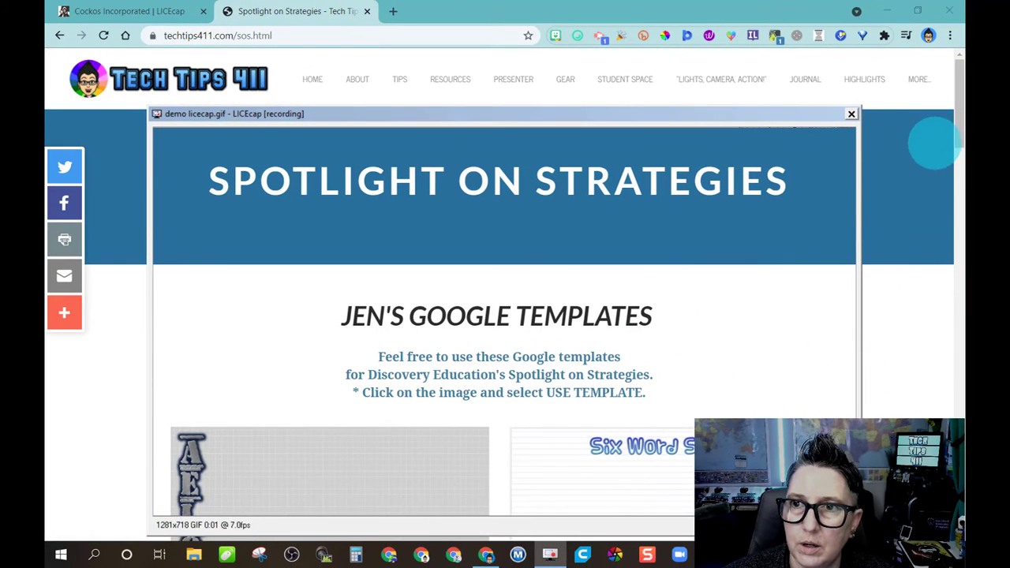
Scroll the page down to the Tweet Tweet and Instagram sheets, then stop recording
scroll(937, 177, "down", 5)
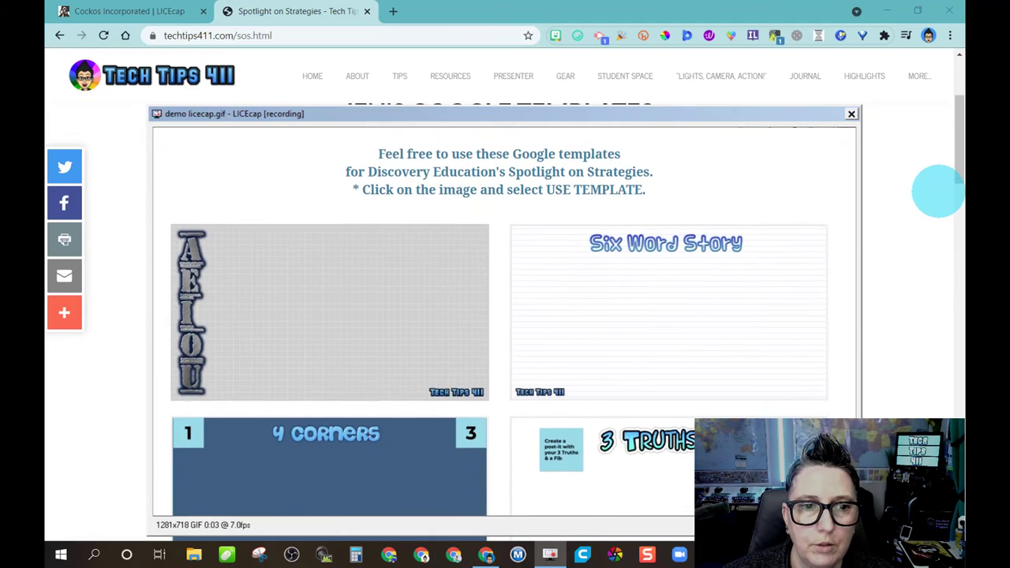
scroll(939, 191, "down", 5)
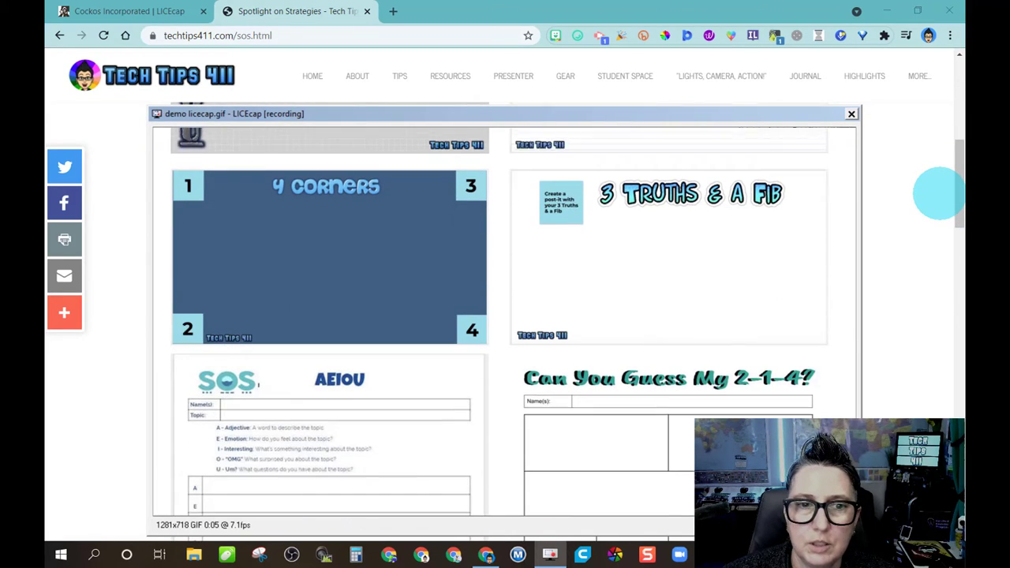
scroll(939, 193, "down", 5)
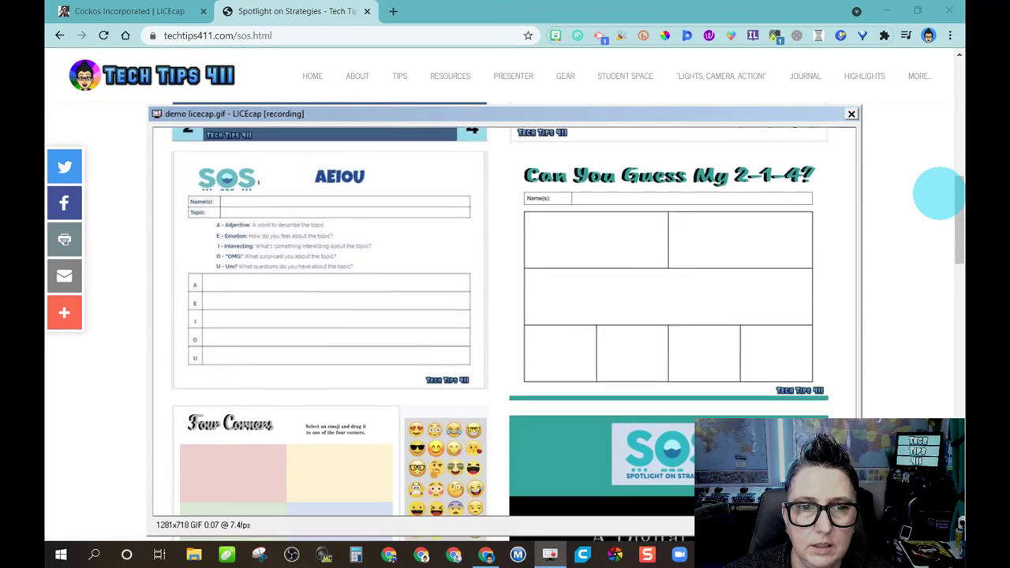
scroll(939, 193, "down", 5)
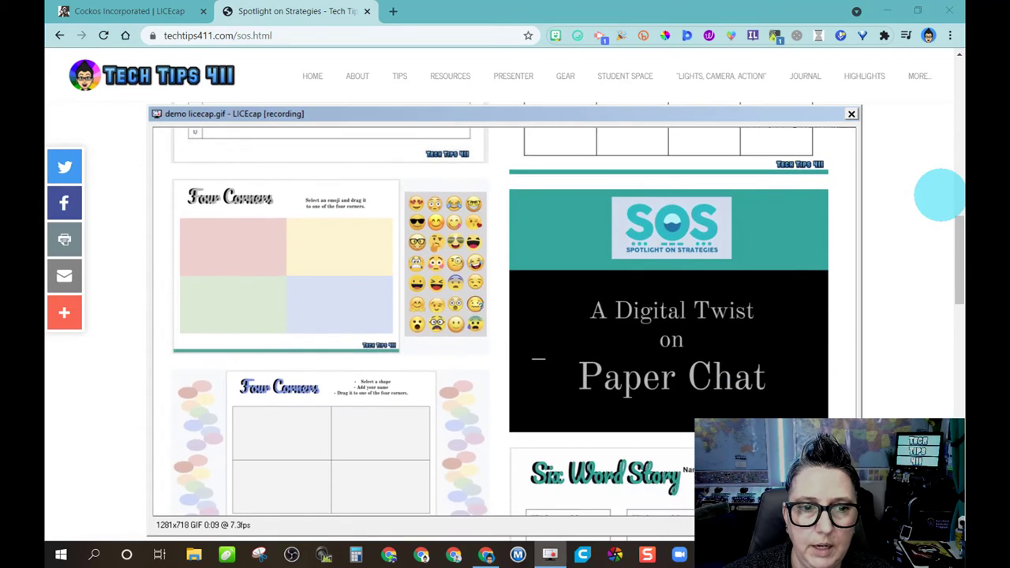
scroll(939, 195, "down", 5)
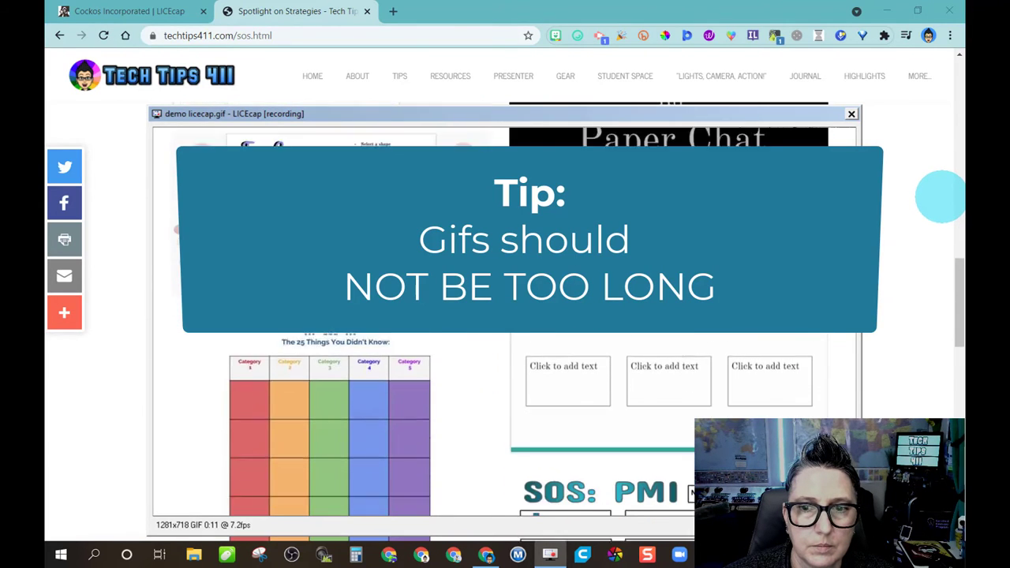
scroll(939, 196, "down", 5)
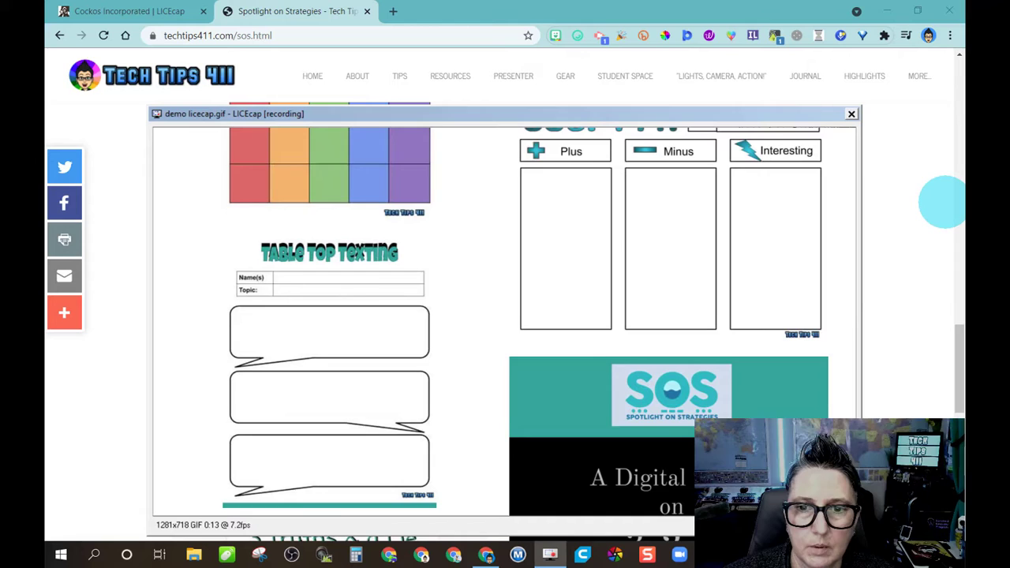
scroll(943, 203, "down", 5)
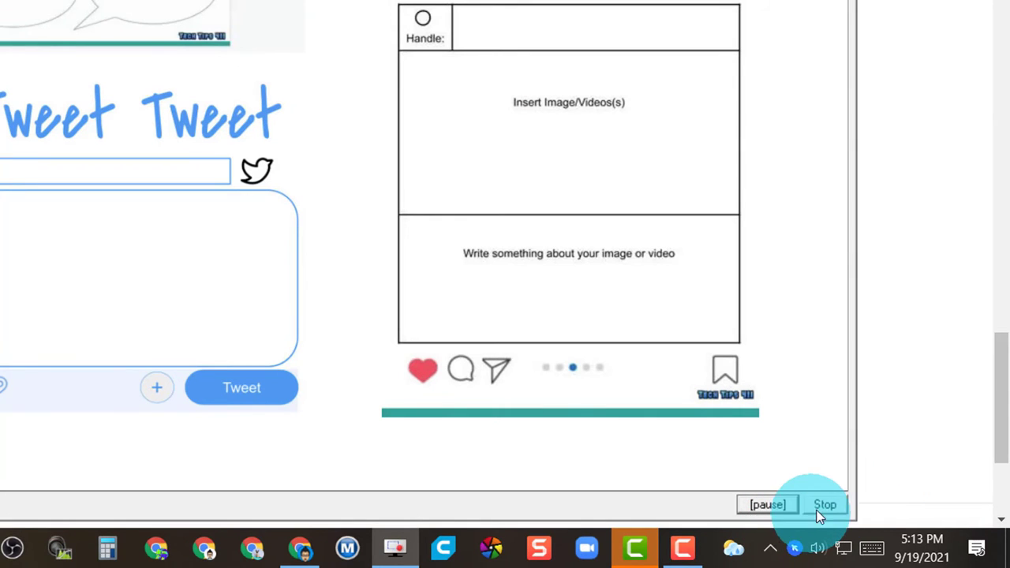
left_click(825, 505)
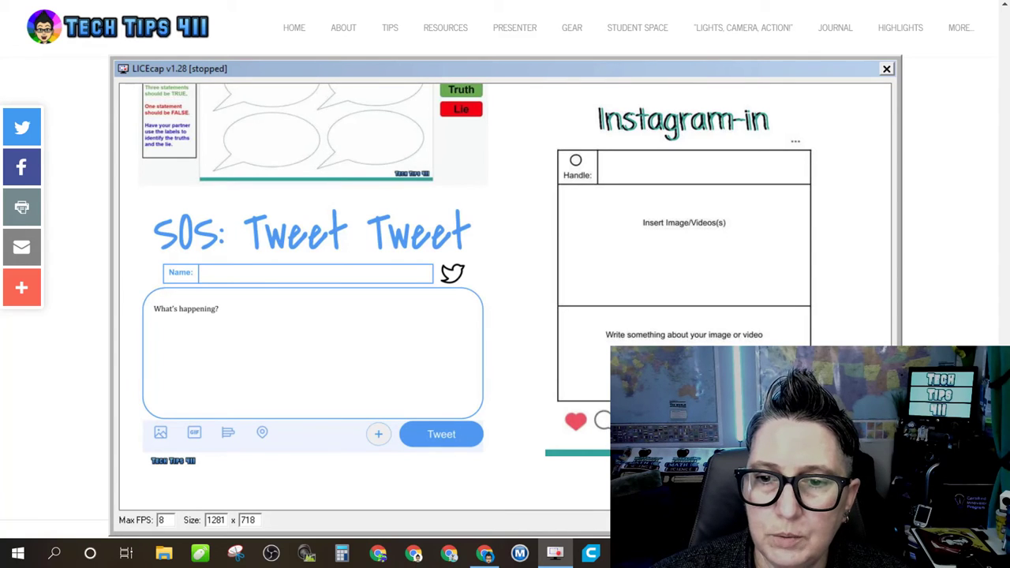
Reopen the recording file dialog to show demo licecap.gif in the Desktop folder
left_click(793, 520)
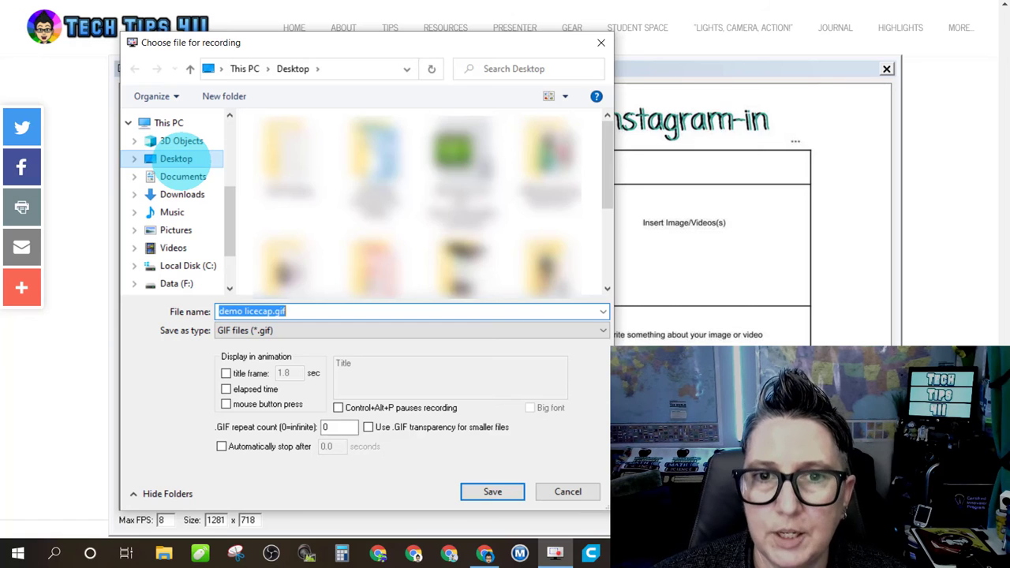
Open demo licecap.gif from the desktop to view the recorded animation
left_click(491, 490)
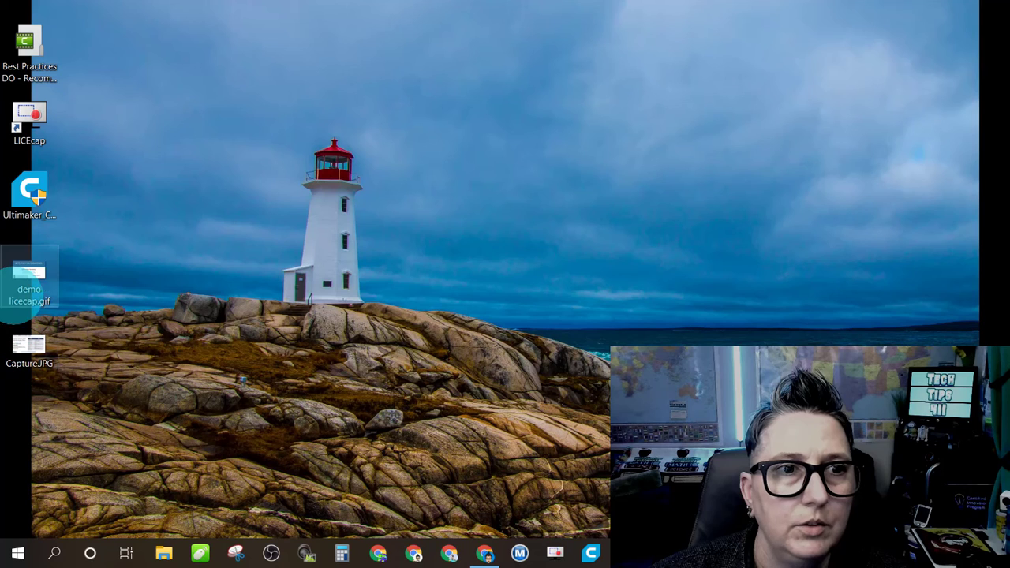
double_click(29, 274)
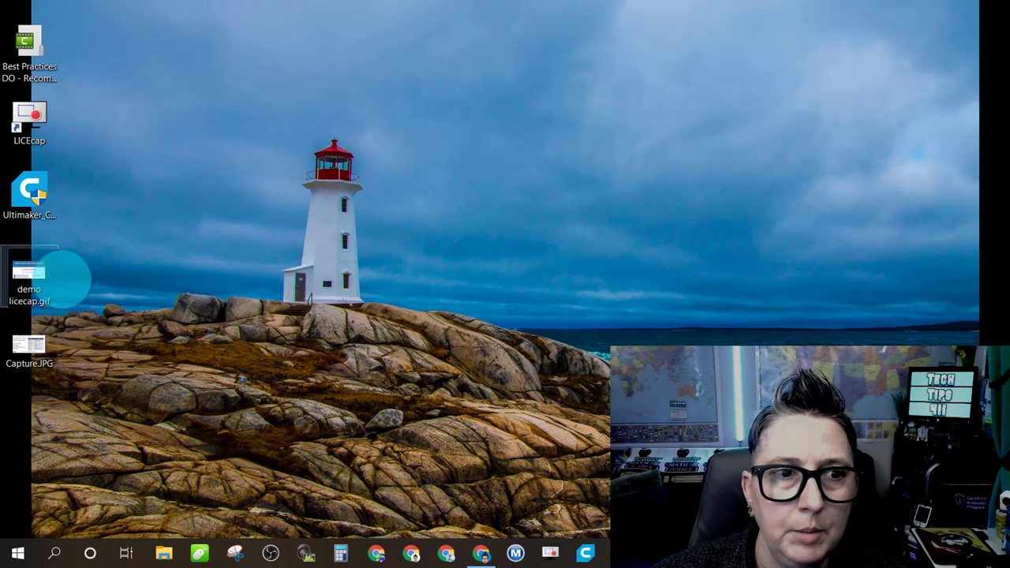